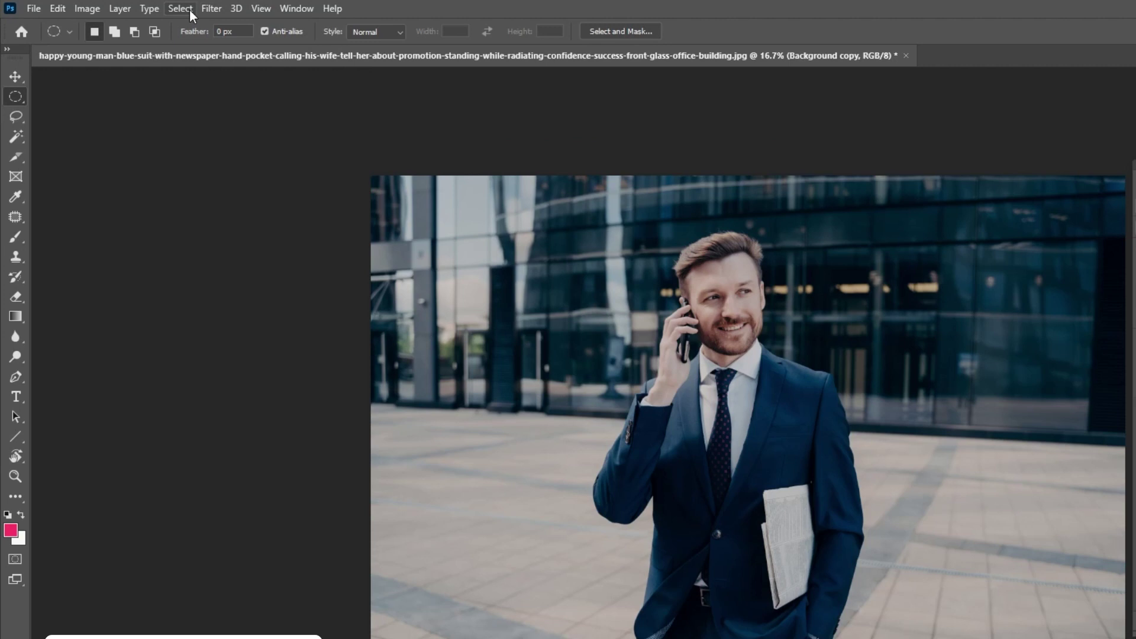
Select the man with Select Subject and add a layer mask to the Background copy.
{"action": "left_click", "coordinate": [186, 10]}
{"action": "left_click", "coordinate": [259, 187]}
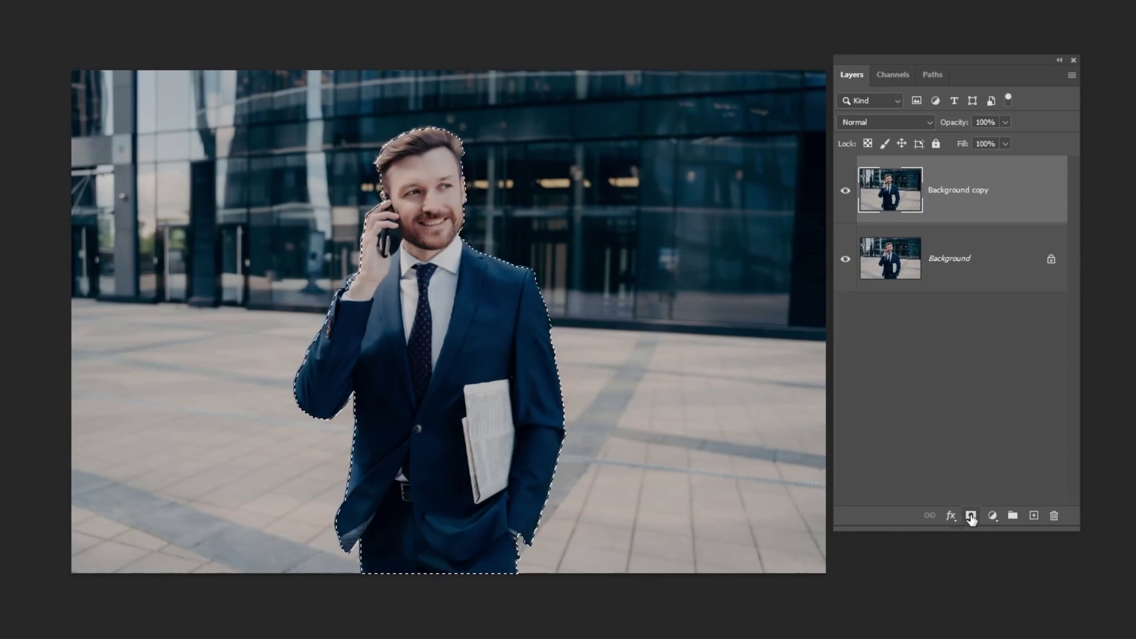
{"action": "left_click", "coordinate": [972, 516]}
Reload the mask as a selection of the man and make the Background layer active.
{"action": "right_click", "coordinate": [965, 197]}
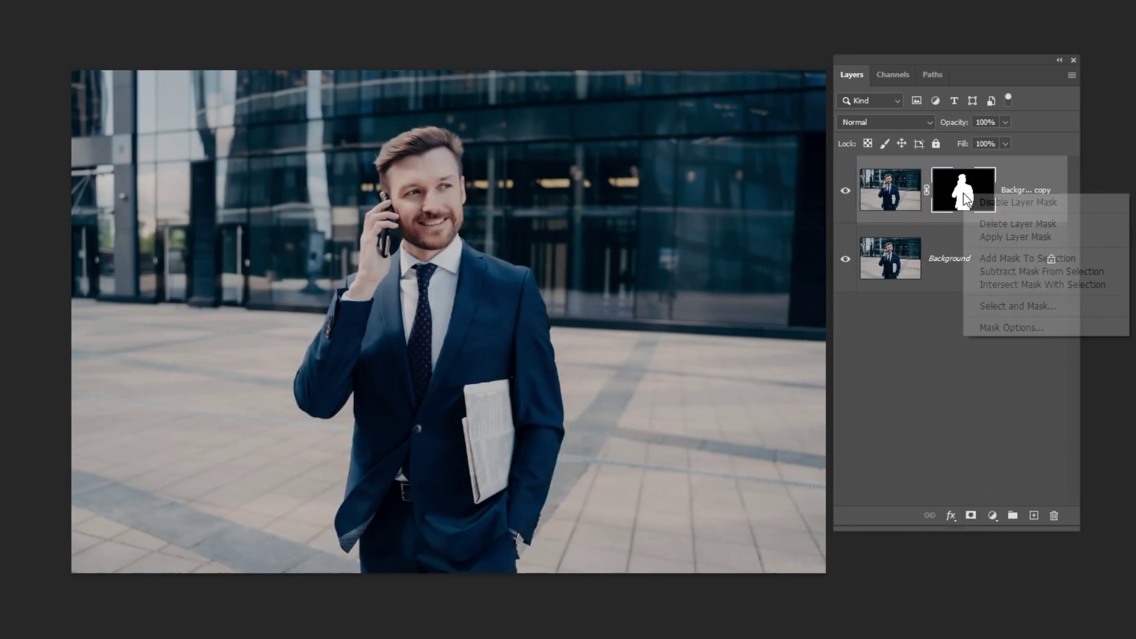
{"action": "left_click", "coordinate": [990, 259]}
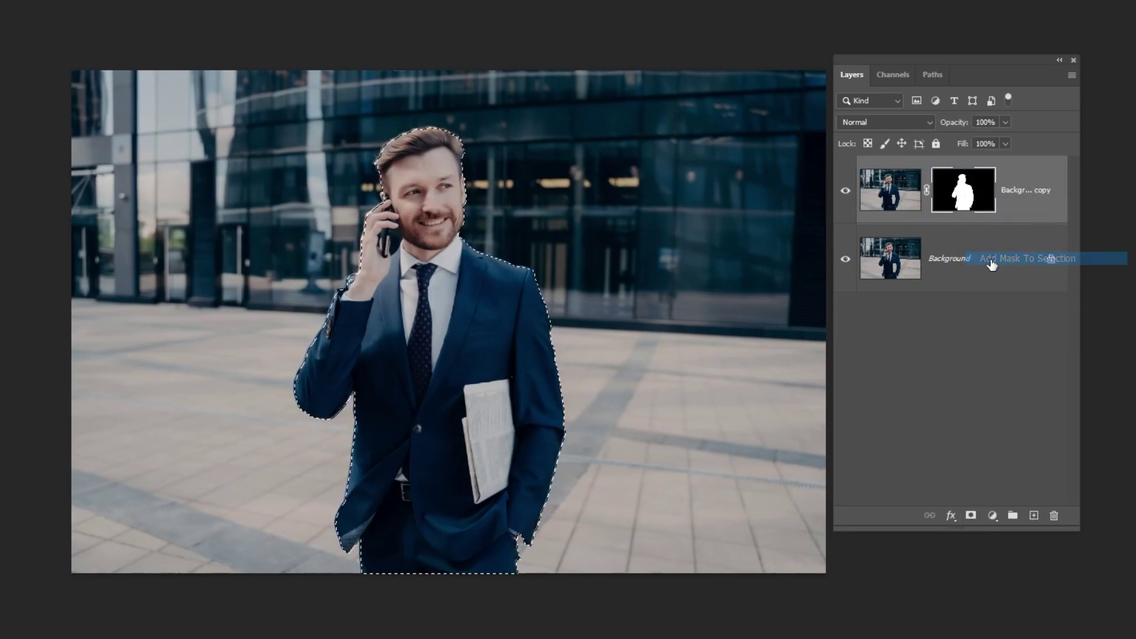
{"action": "left_click", "coordinate": [962, 276]}
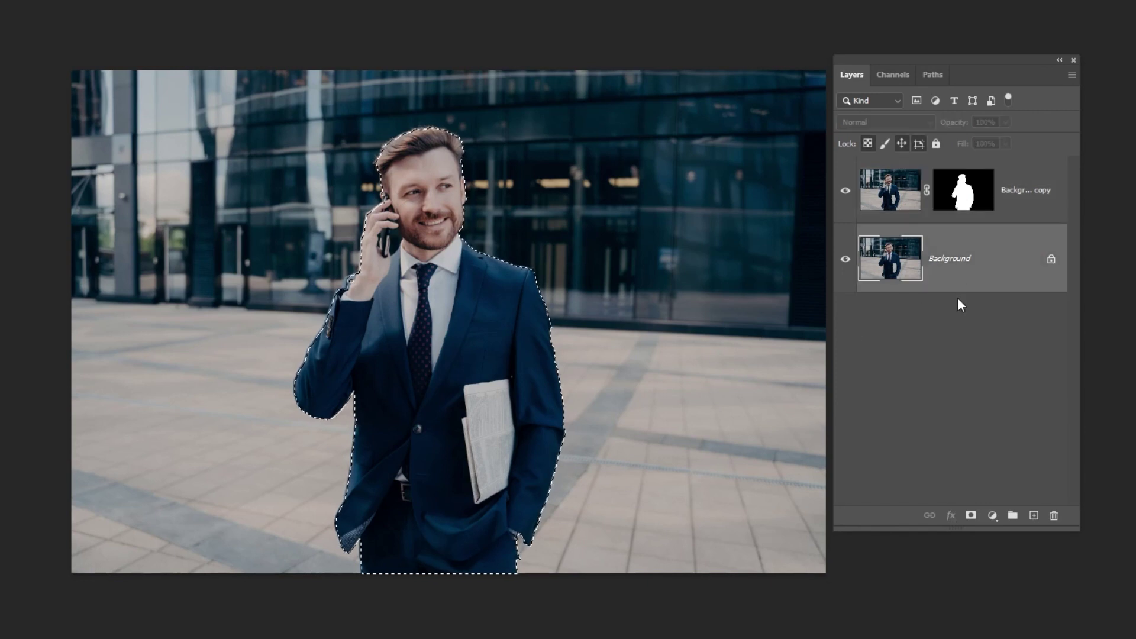
{"action": "right_click", "coordinate": [418, 264]}
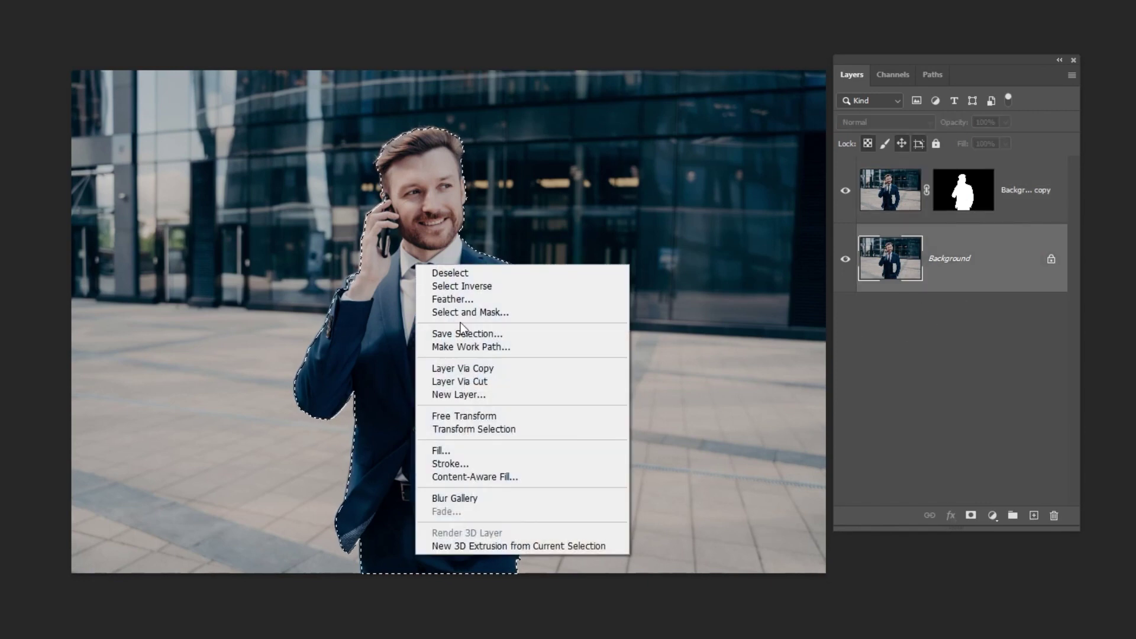
Content-Aware Fill the man's area onto the current Background layer, then deselect.
{"action": "left_click", "coordinate": [493, 479]}
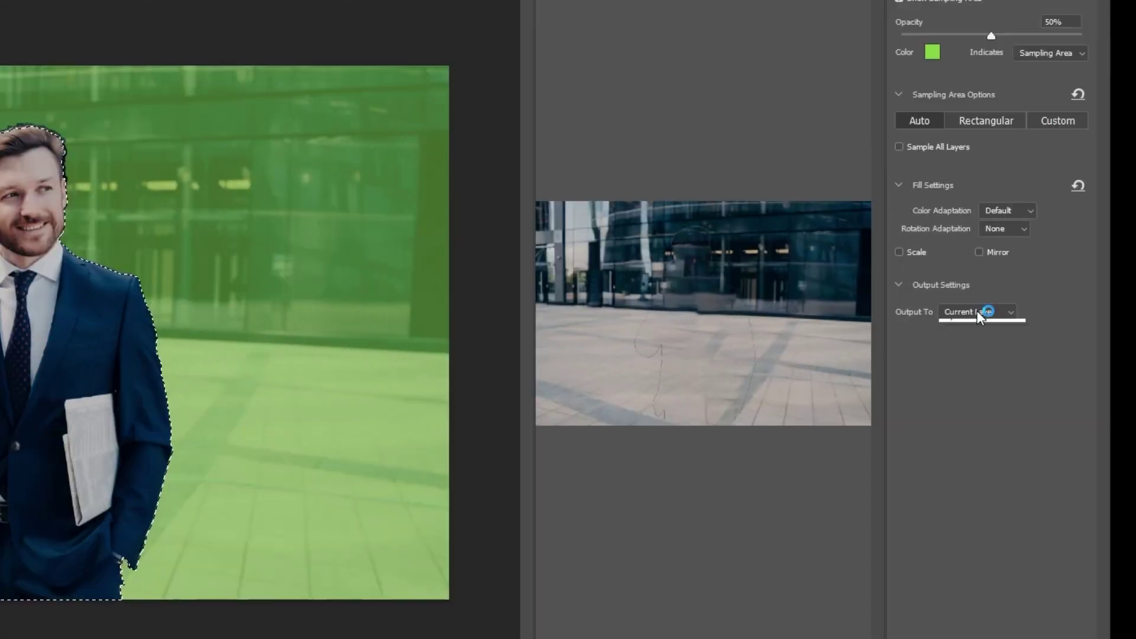
{"action": "left_click", "coordinate": [978, 313]}
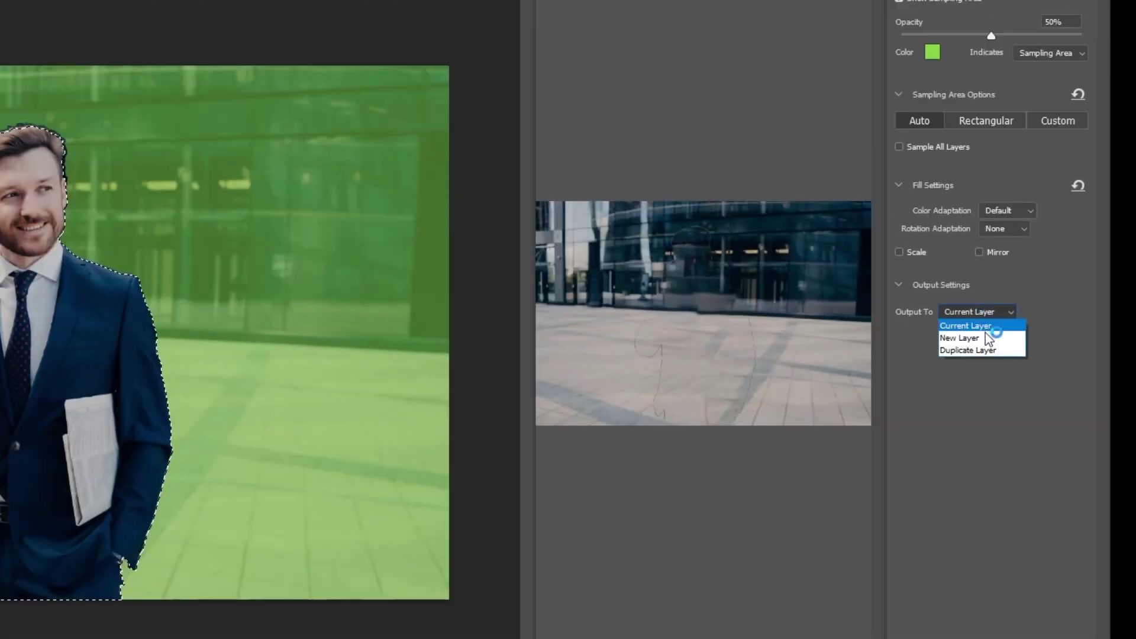
{"action": "left_click", "coordinate": [989, 327]}
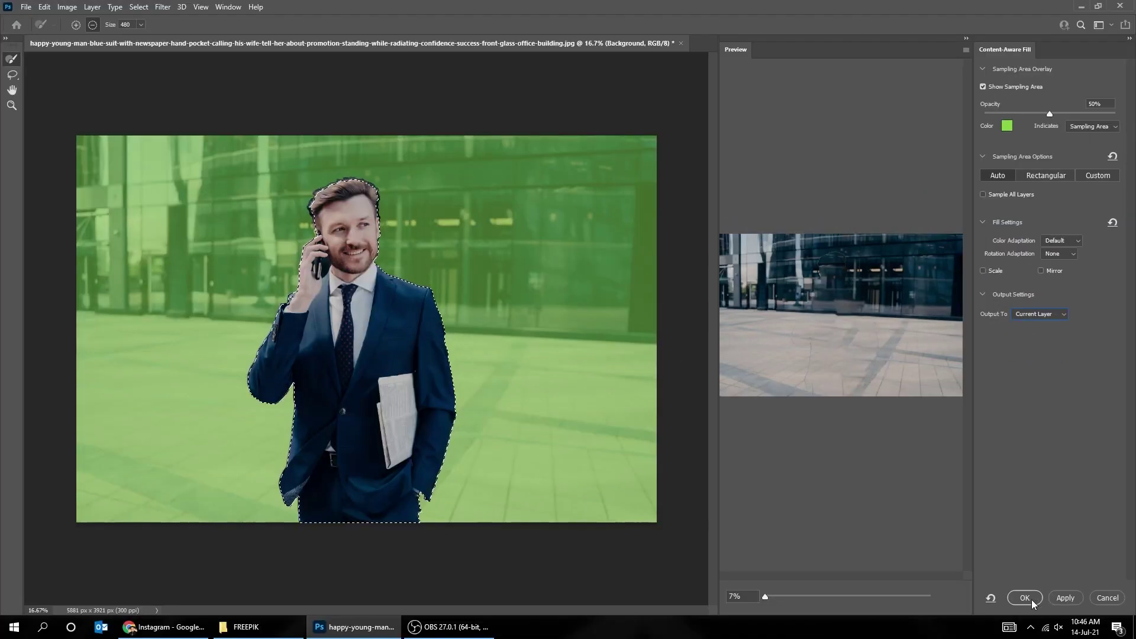
{"action": "left_click", "coordinate": [1025, 599]}
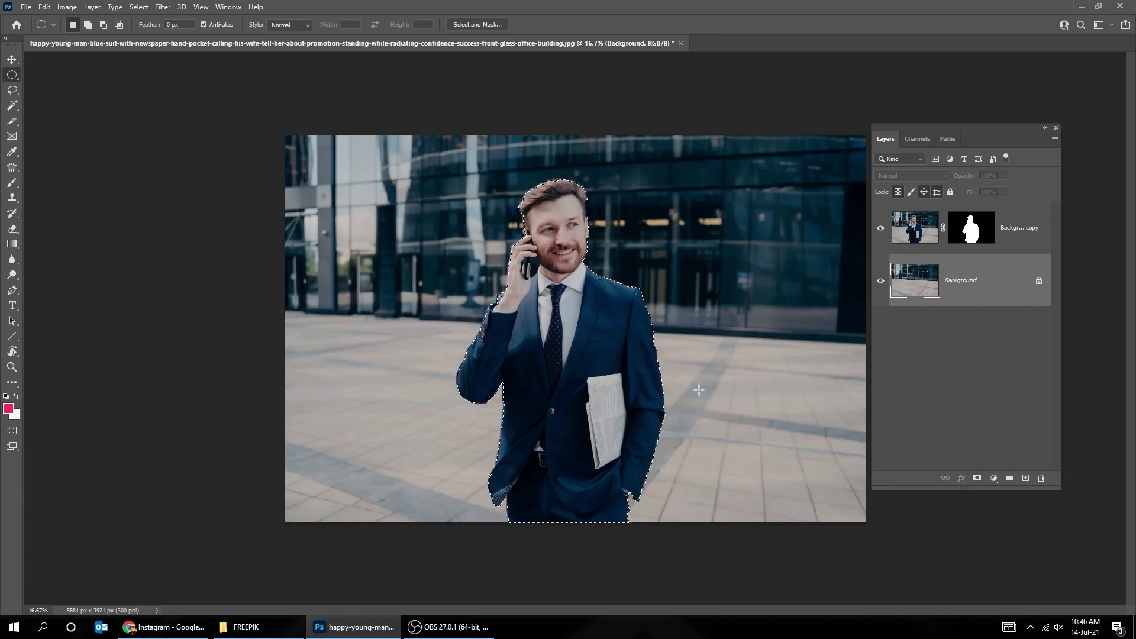
{"action": "key", "text": "ctrl+d"}
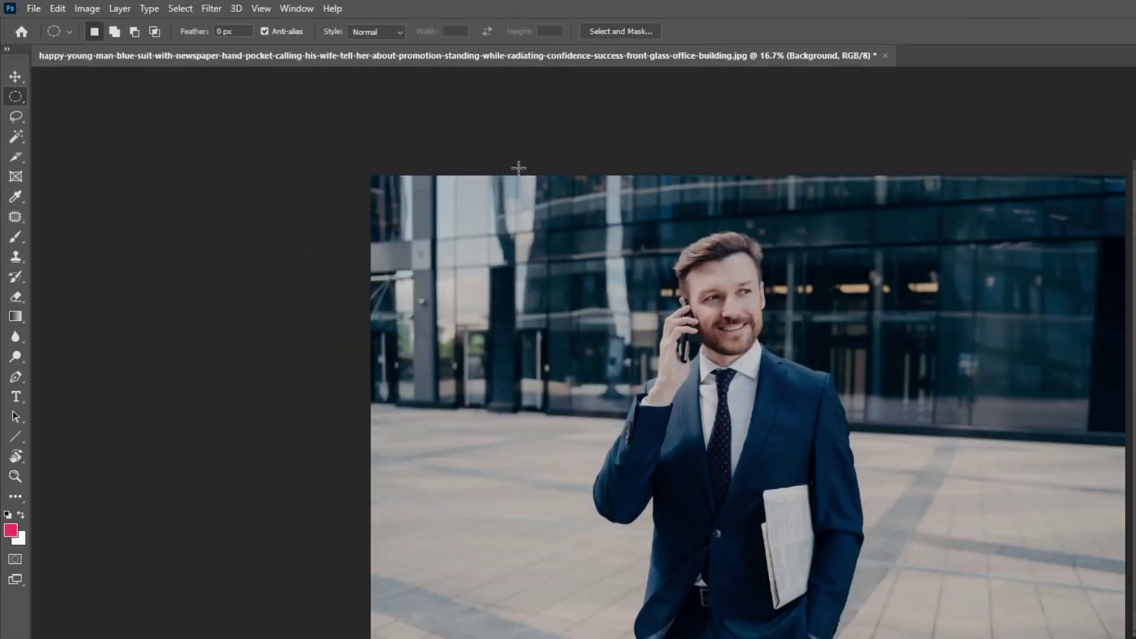
Apply a 123 px Tilt-Shift blur with its focus band moved down onto the man.
{"action": "left_click", "coordinate": [213, 9]}
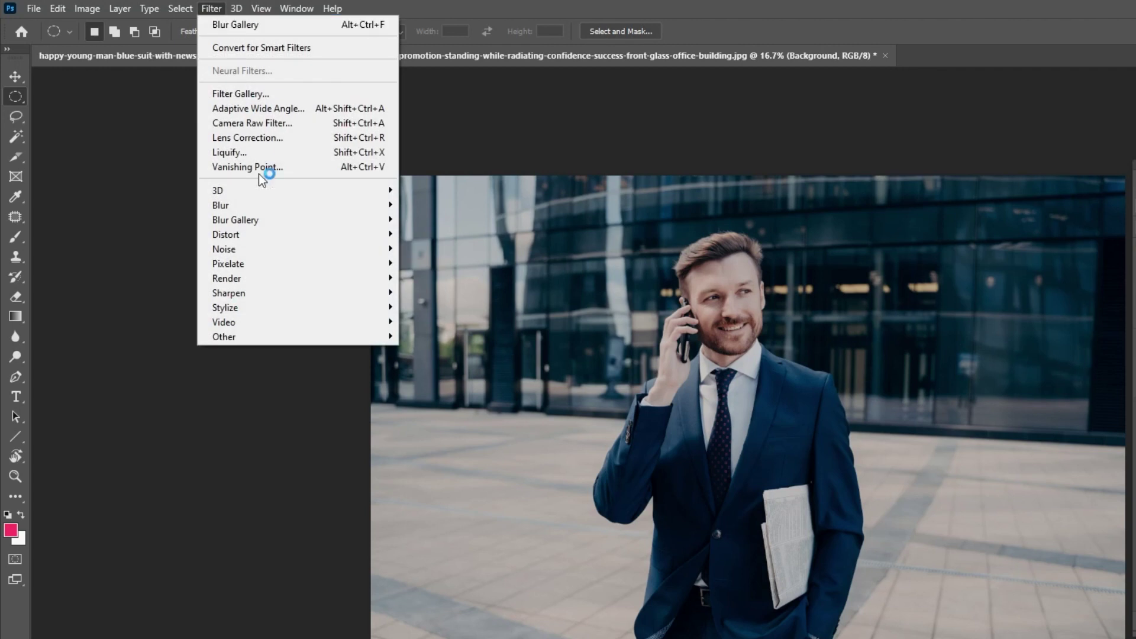
{"action": "left_click", "coordinate": [453, 249]}
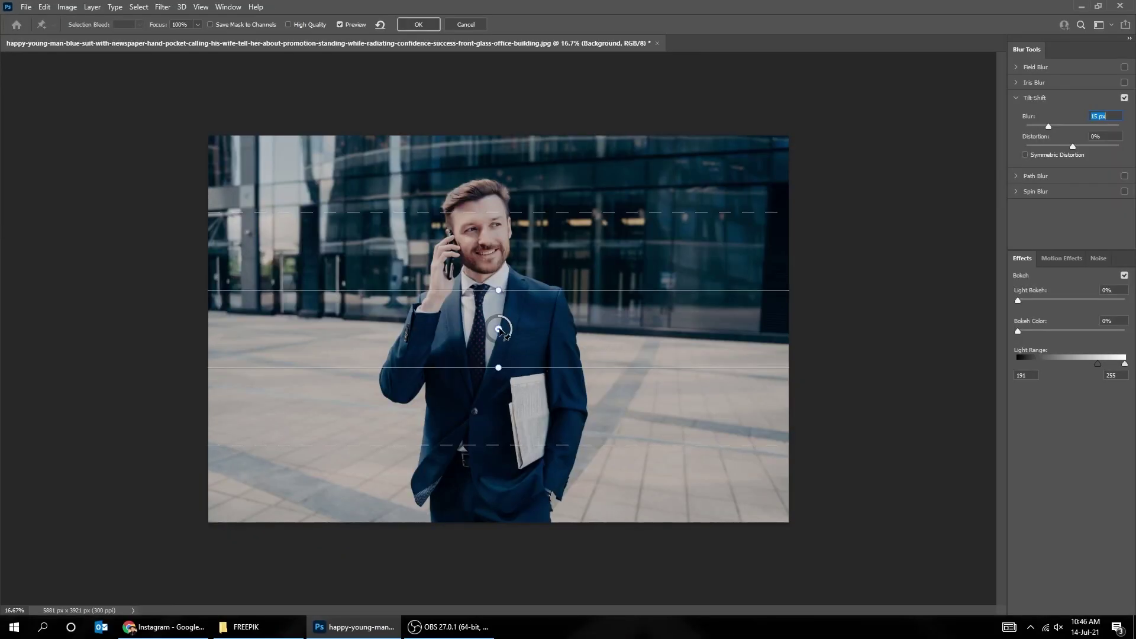
{"action": "left_click_drag", "start_coordinate": [502, 331], "coordinate": [502, 436]}
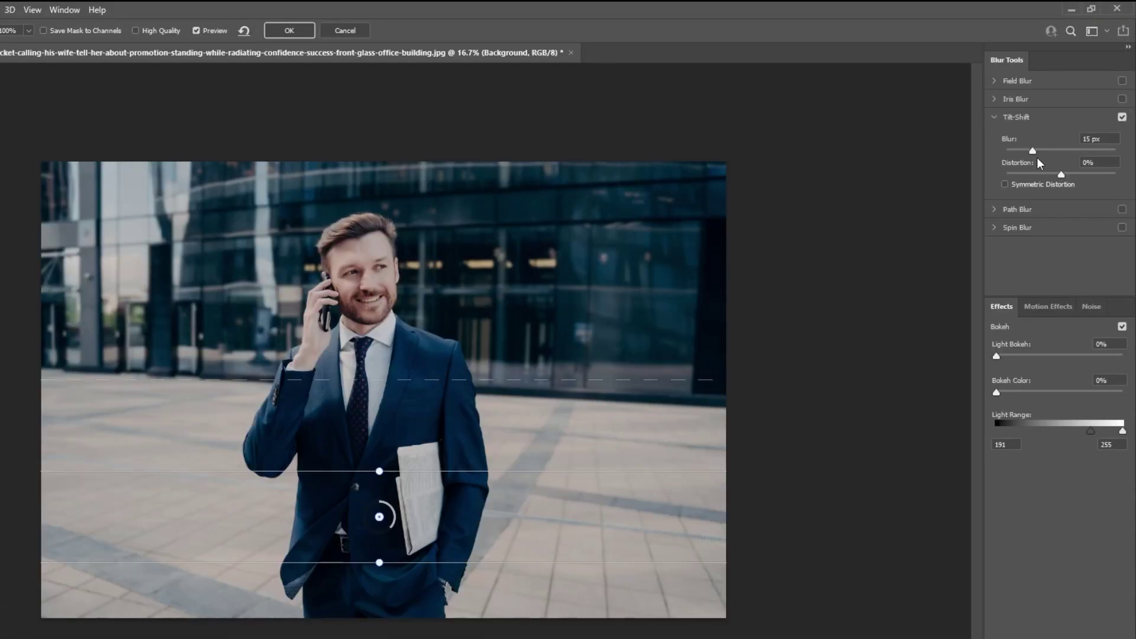
{"action": "left_click_drag", "start_coordinate": [1034, 151], "coordinate": [1067, 153]}
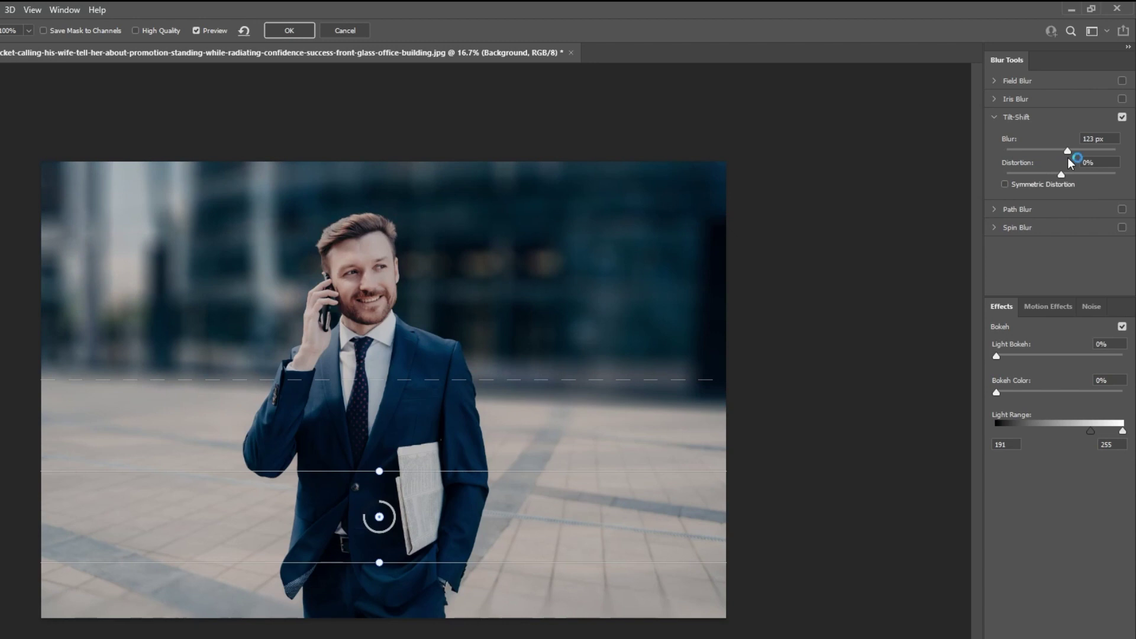
{"action": "left_click", "coordinate": [304, 32]}
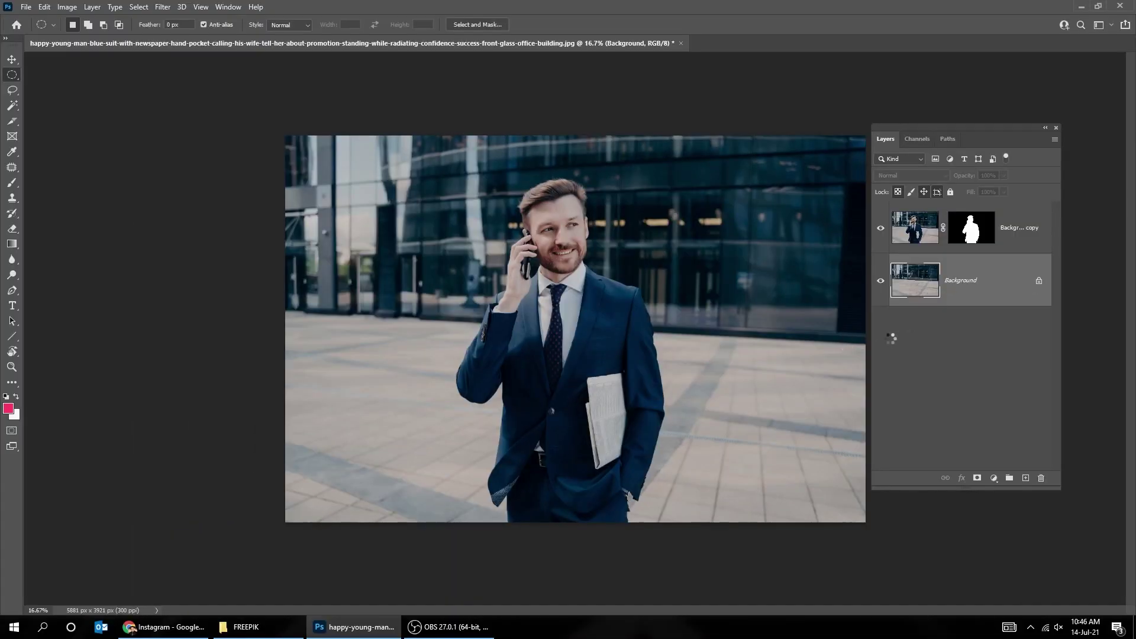